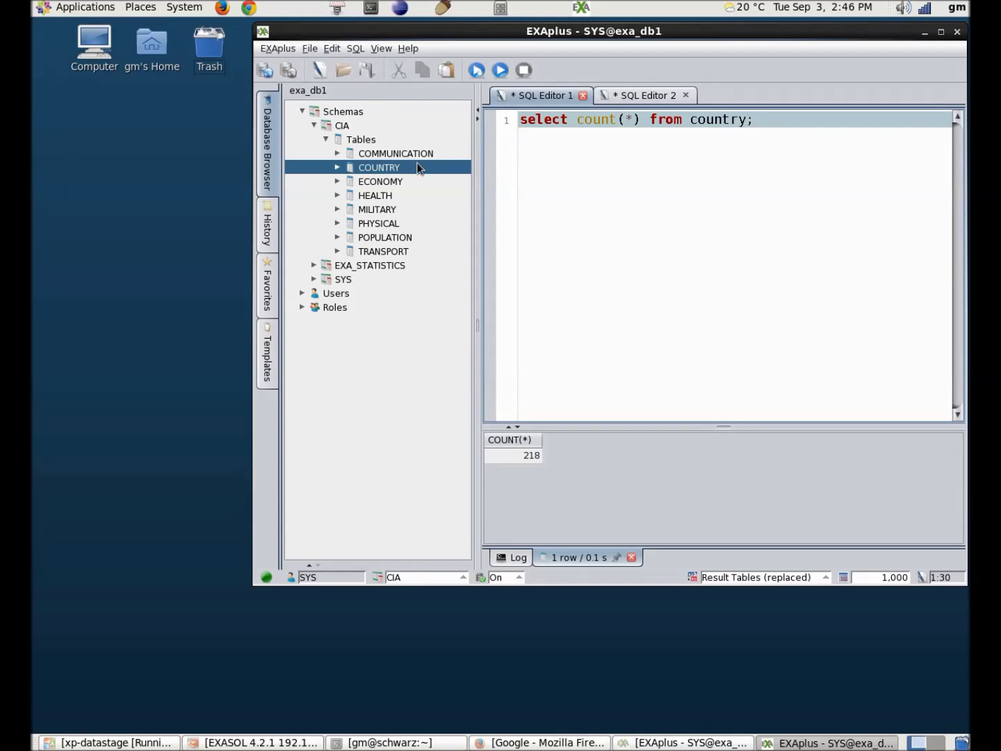
Step: Bring up the context menu for the COUNTRY table in the Database Browser
{"action": "right_click", "coordinate": [397, 169]}
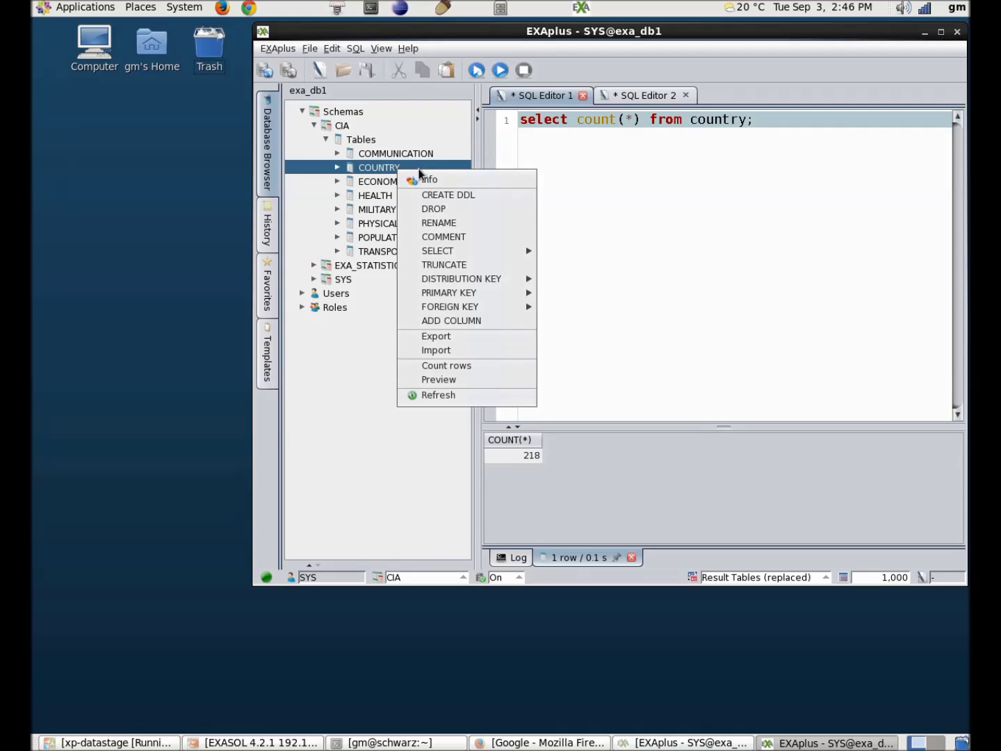
Step: Export the COUNTRY table to country.txt on the Desktop with # separators
{"action": "left_click", "coordinate": [520, 339]}
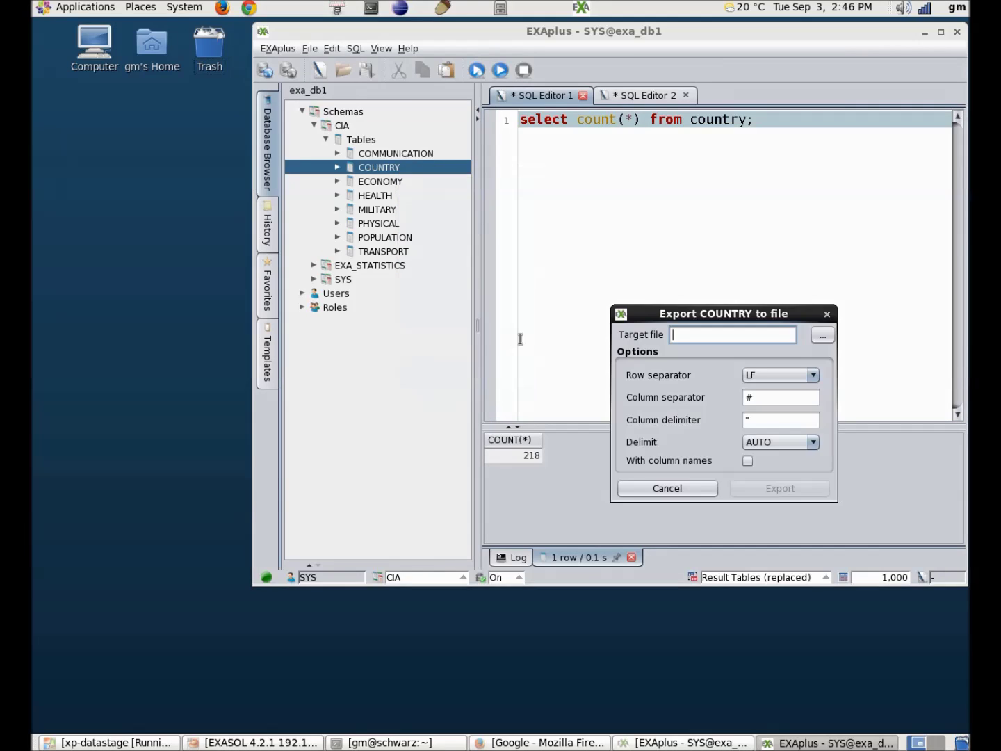
{"action": "left_click", "coordinate": [822, 339]}
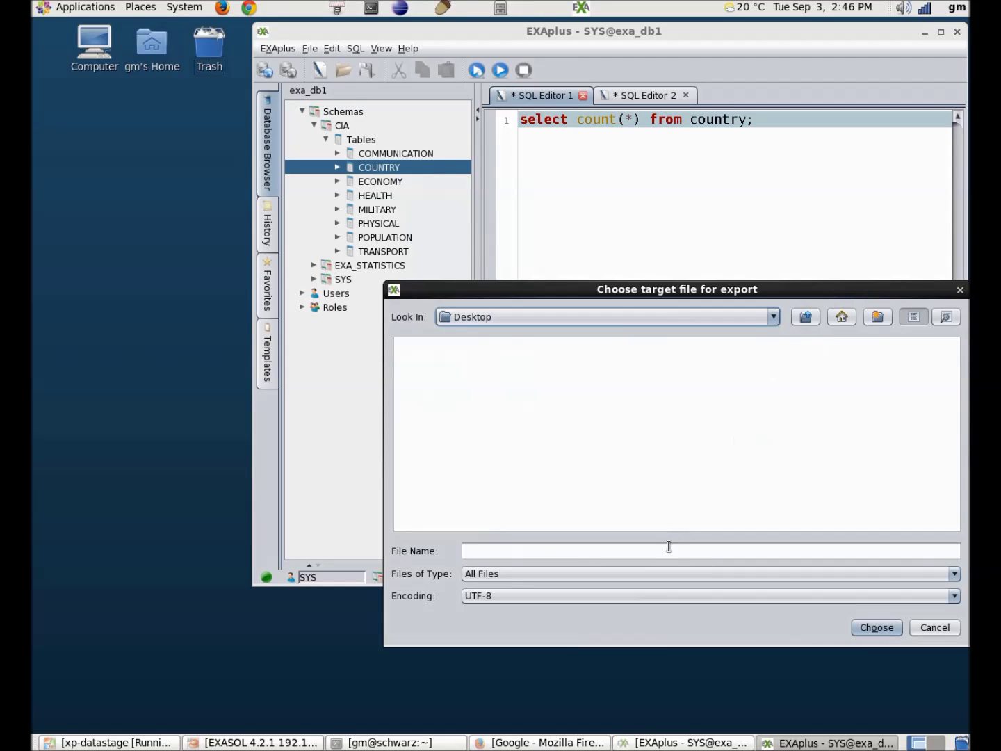
{"action": "left_click", "coordinate": [695, 550]}
{"action": "type", "text": "country.txt"}
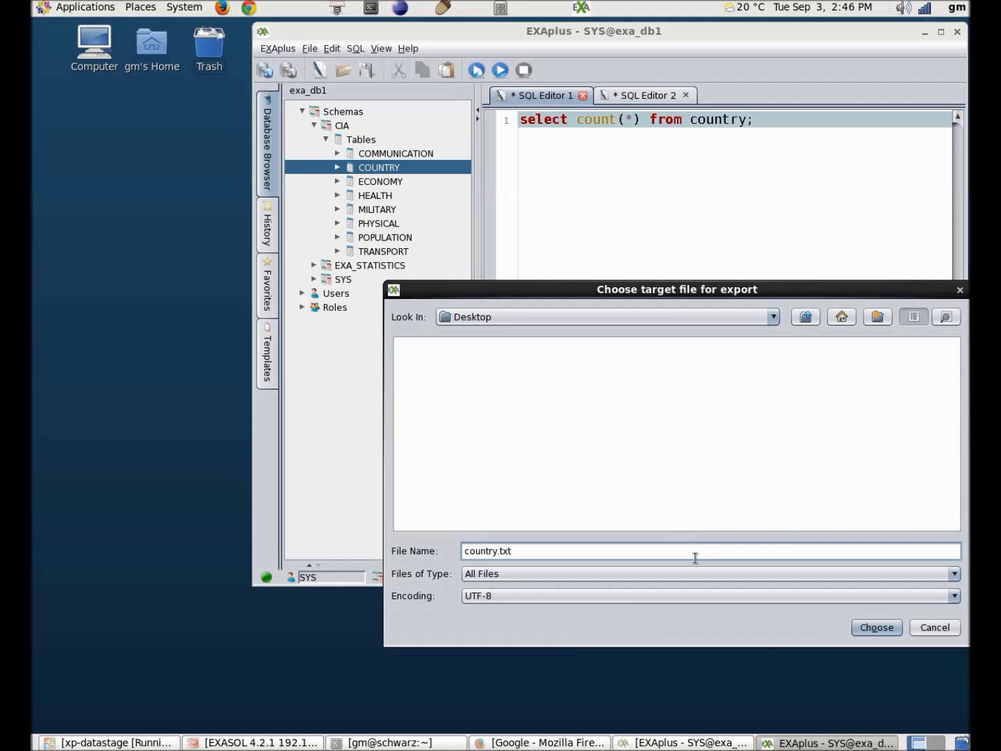
{"action": "left_click", "coordinate": [869, 626]}
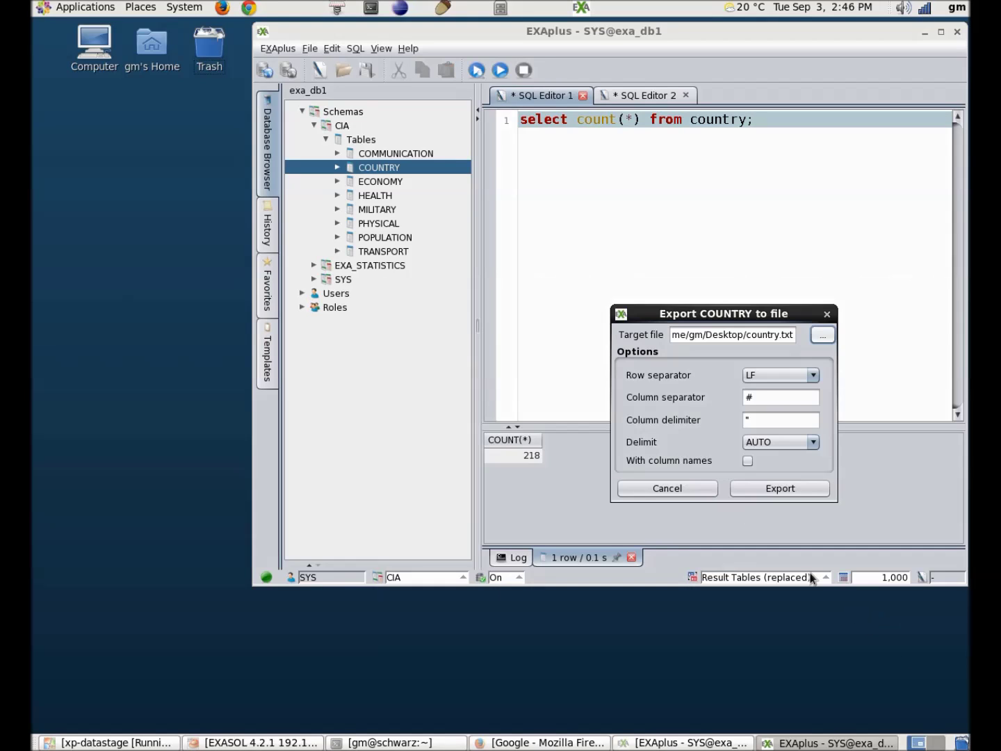
{"action": "left_click", "coordinate": [778, 489]}
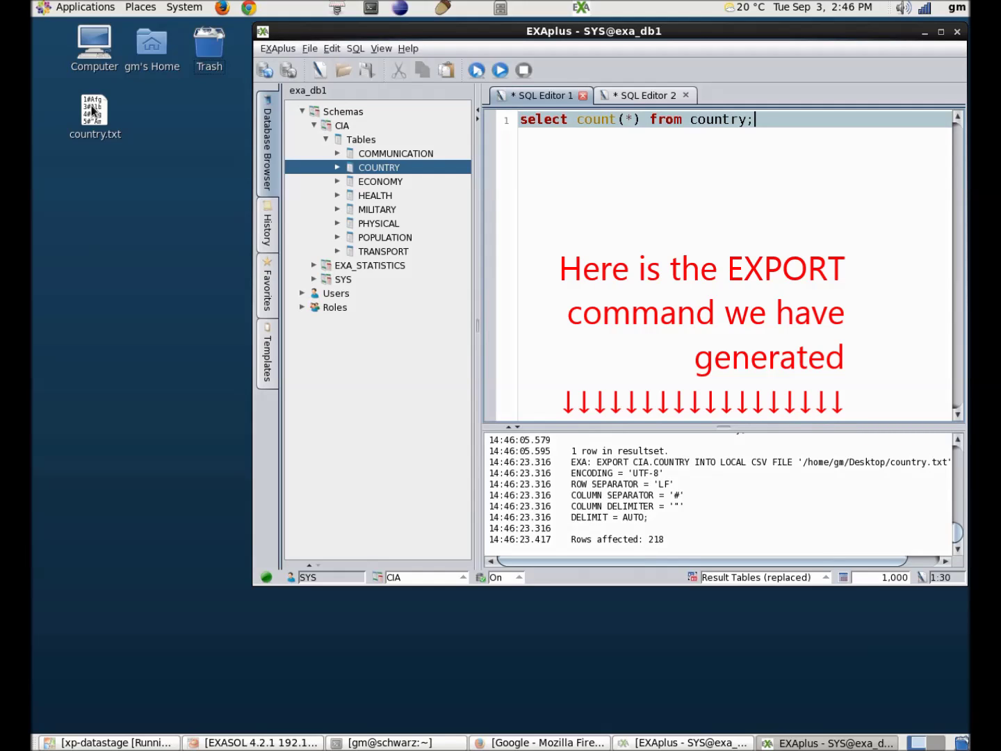
{"action": "left_click", "coordinate": [92, 111]}
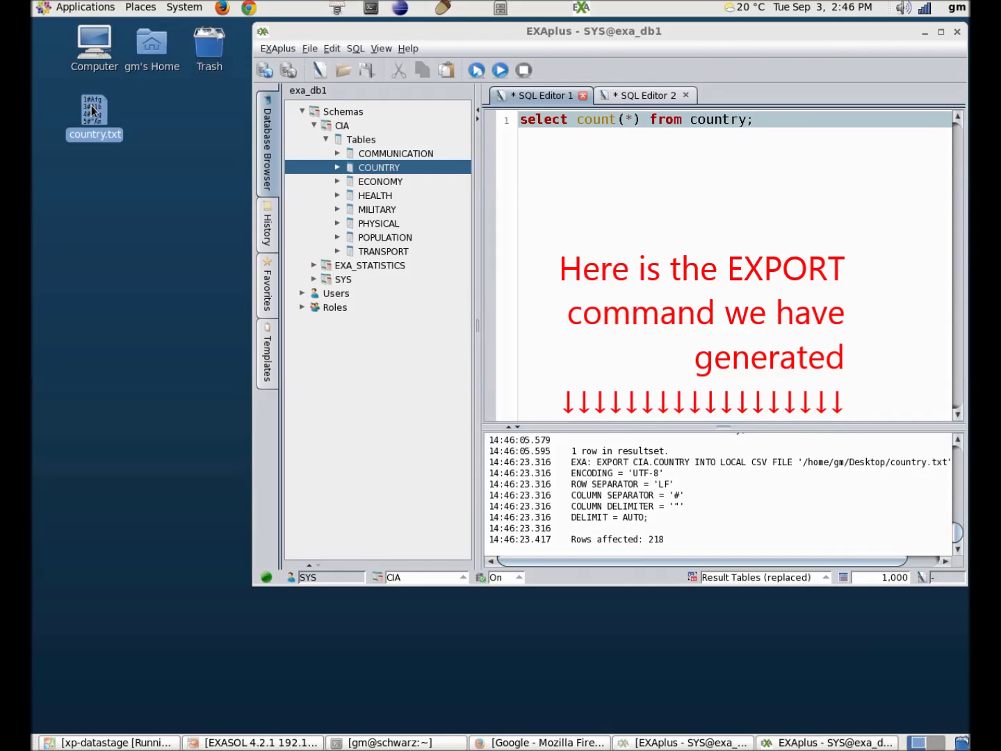
Step: View country.txt in gedit, showing one #-separated country record per line
{"action": "double_click", "coordinate": [92, 111]}
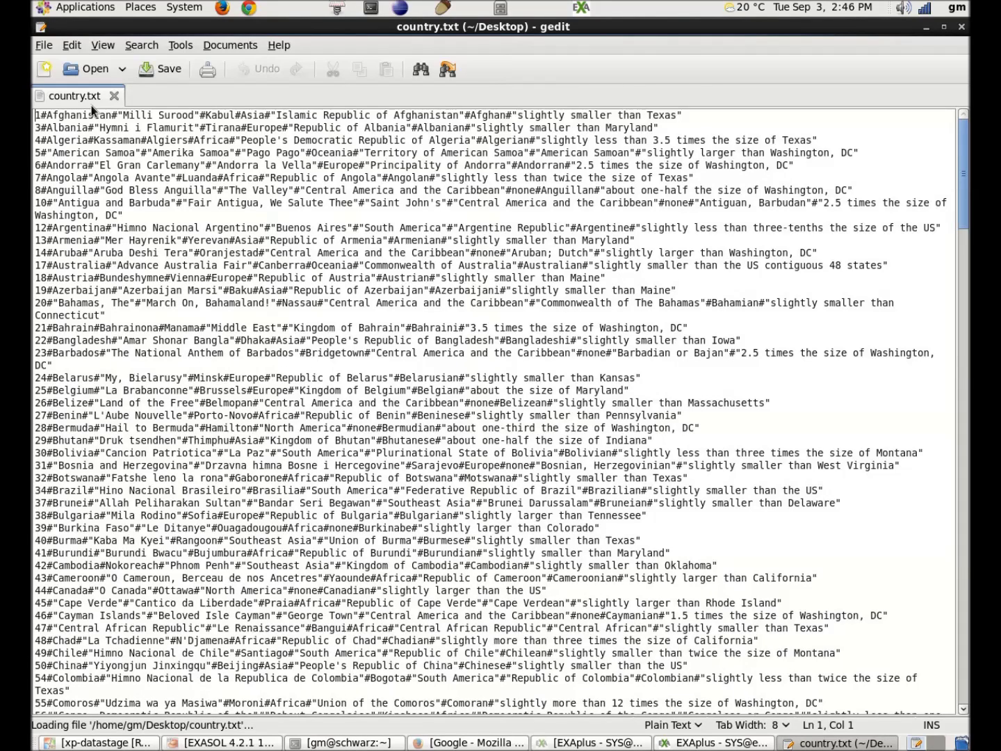
Step: Truncate COUNTRY, import country.txt back into it, and recount to confirm 218 rows
{"action": "key", "text": "ctrl+w"}
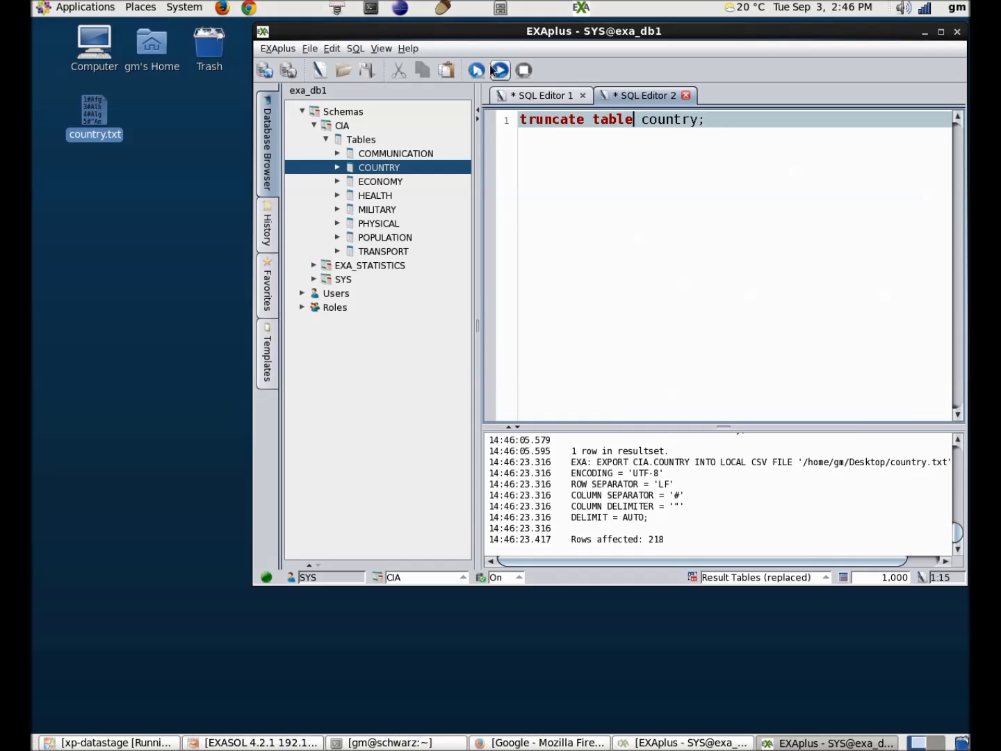
{"action": "left_click", "coordinate": [499, 69]}
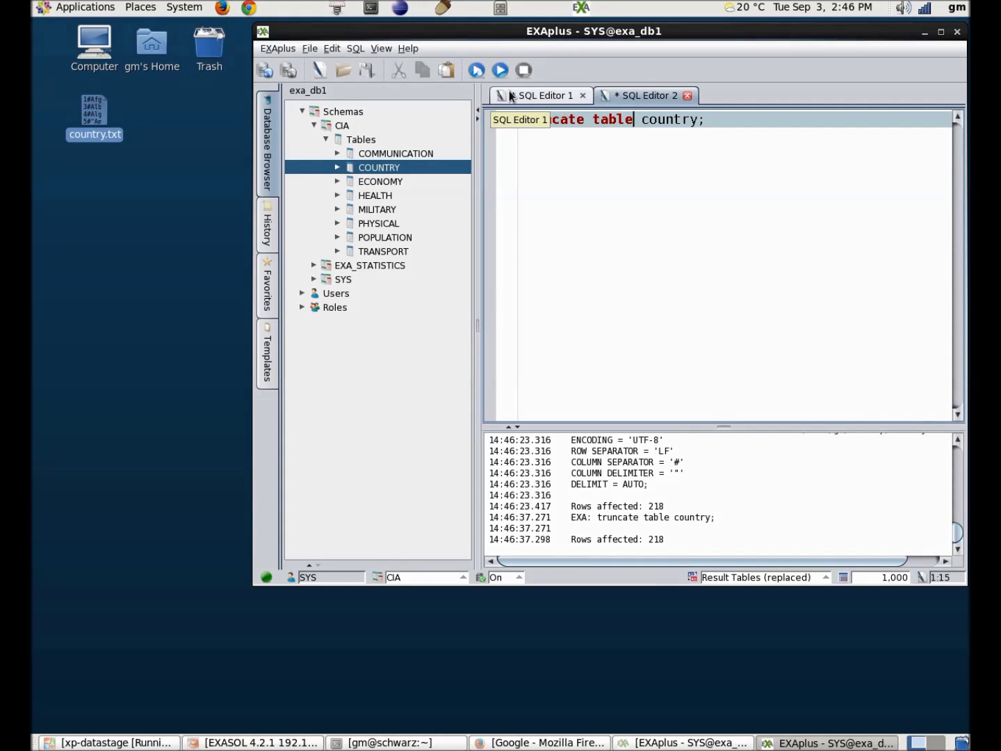
{"action": "right_click", "coordinate": [368, 167]}
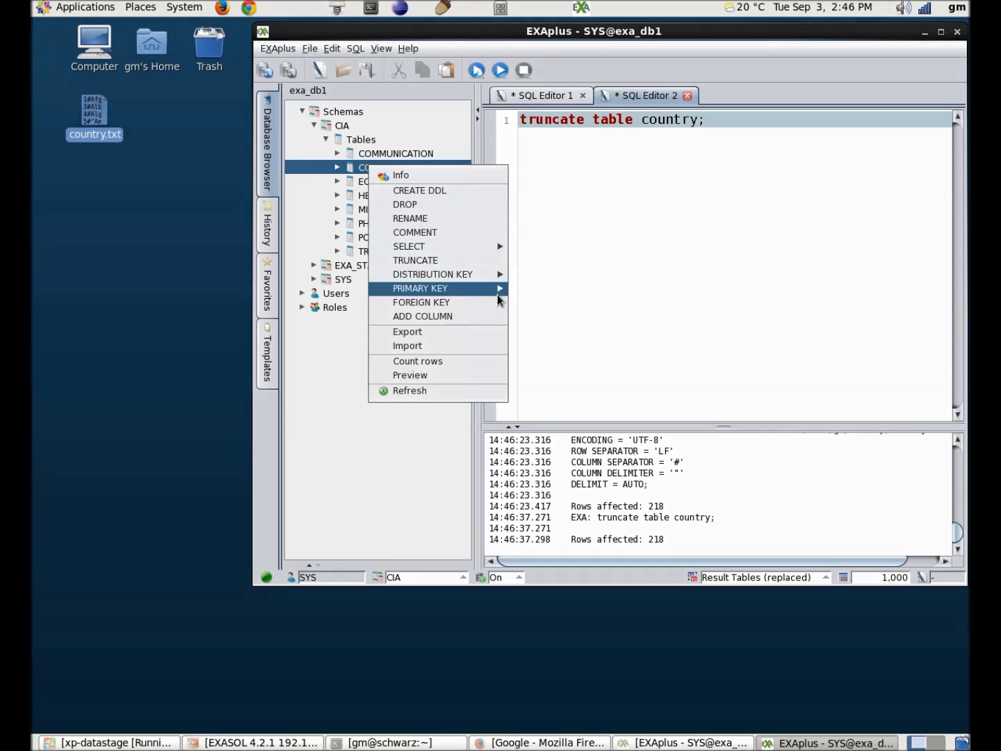
{"action": "left_click", "coordinate": [491, 346]}
{"action": "left_click", "coordinate": [822, 336]}
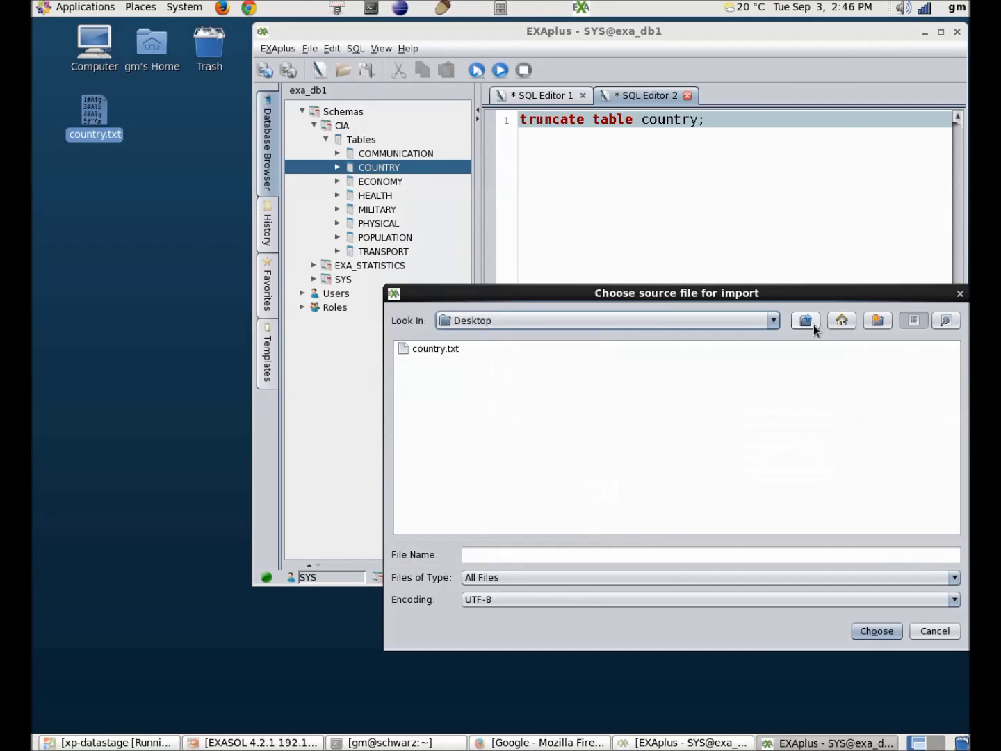
{"action": "left_click", "coordinate": [426, 349]}
{"action": "left_click", "coordinate": [876, 630]}
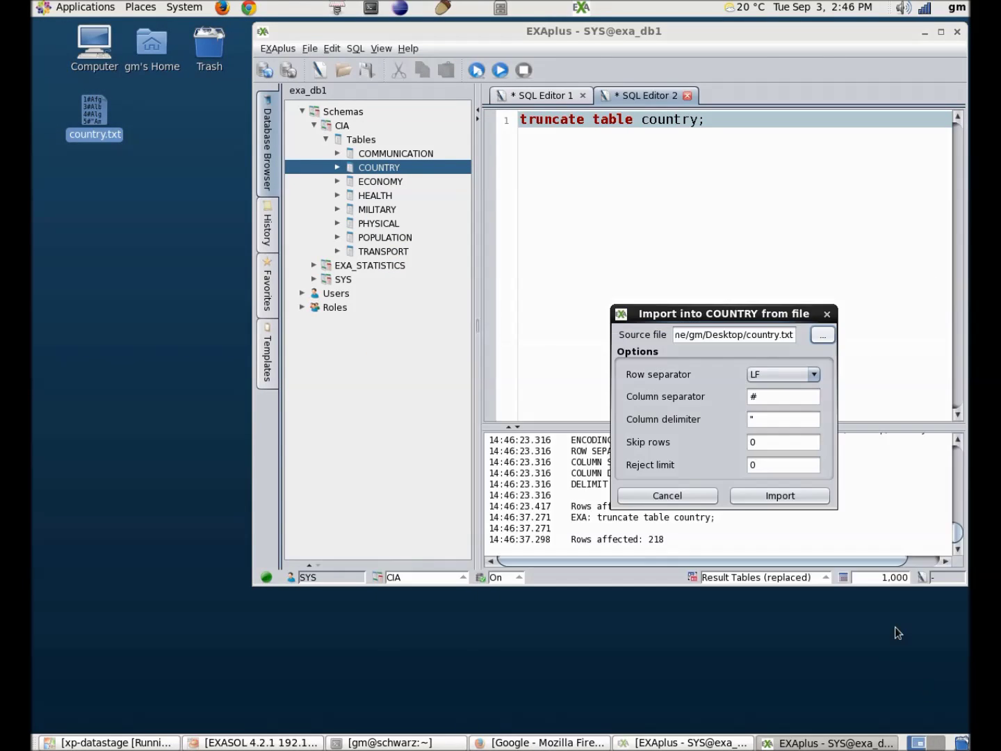
{"action": "left_click", "coordinate": [779, 496]}
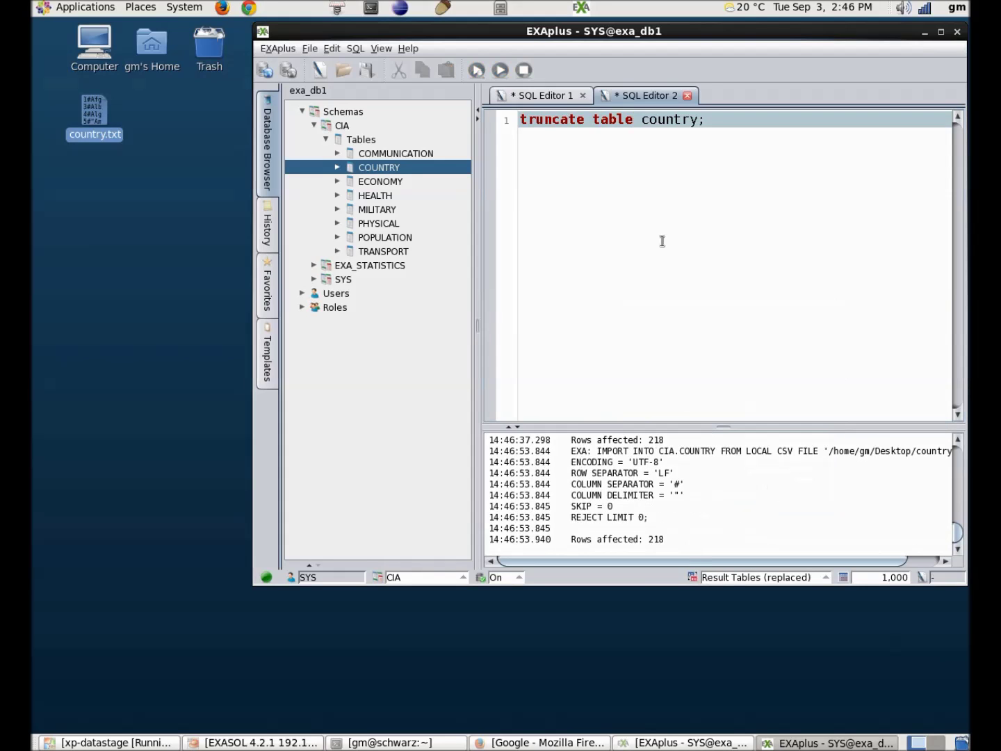
{"action": "left_click", "coordinate": [540, 95]}
{"action": "left_click", "coordinate": [500, 70]}
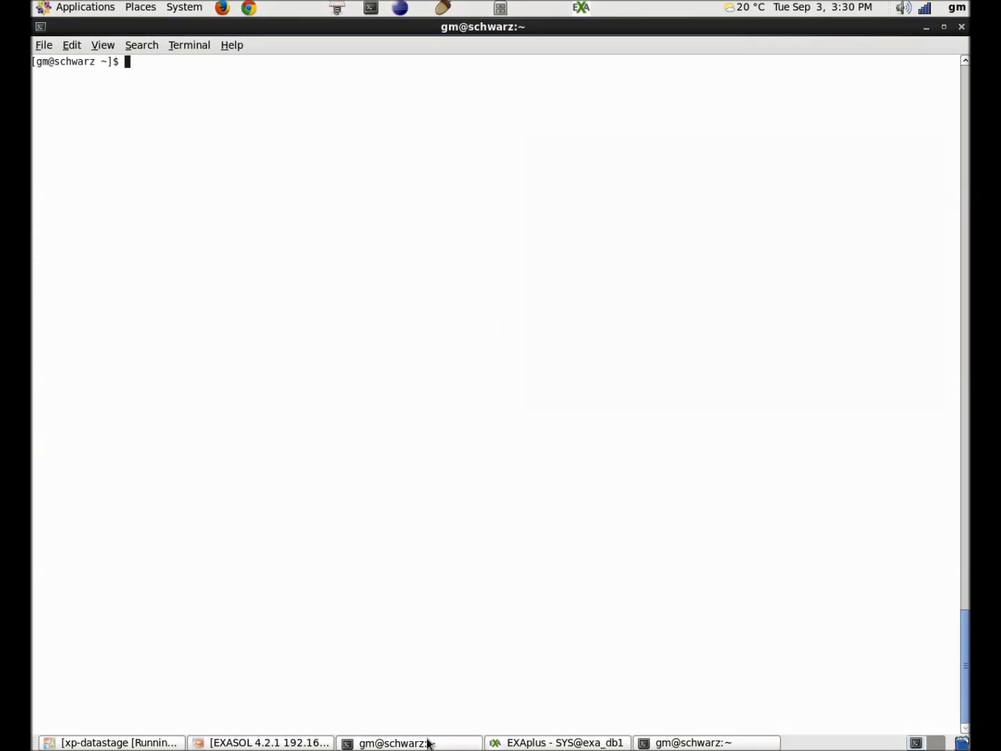
{"action": "type", "text": "exajload"}
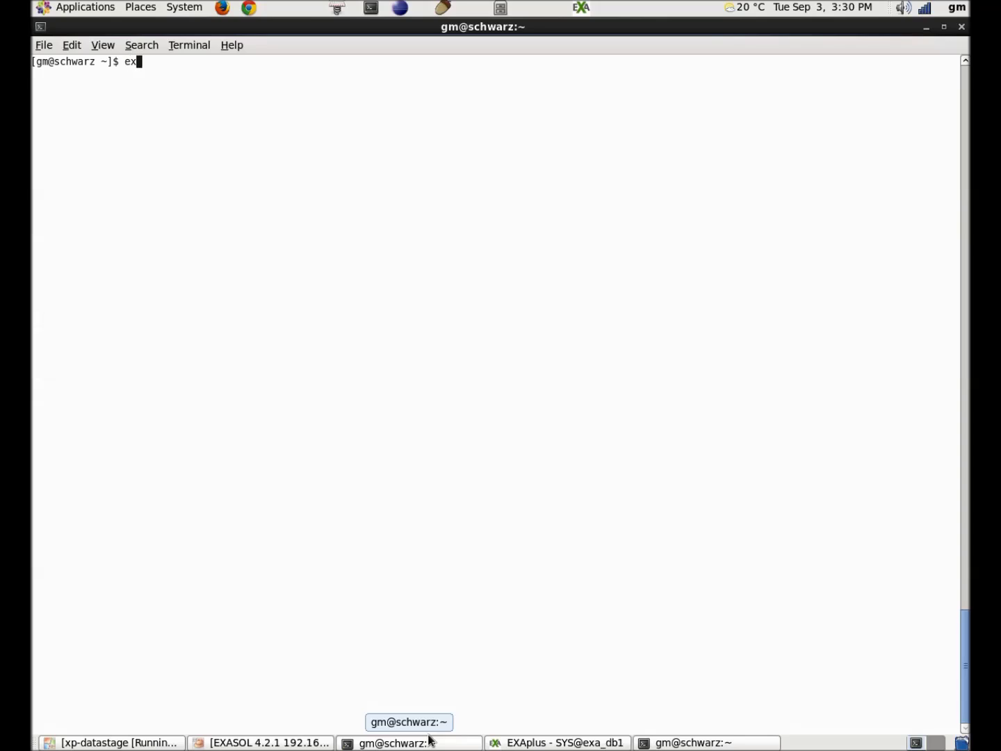
Step: Show exajload usage and search the shell history for the earlier import command
{"action": "key", "text": "Return"}
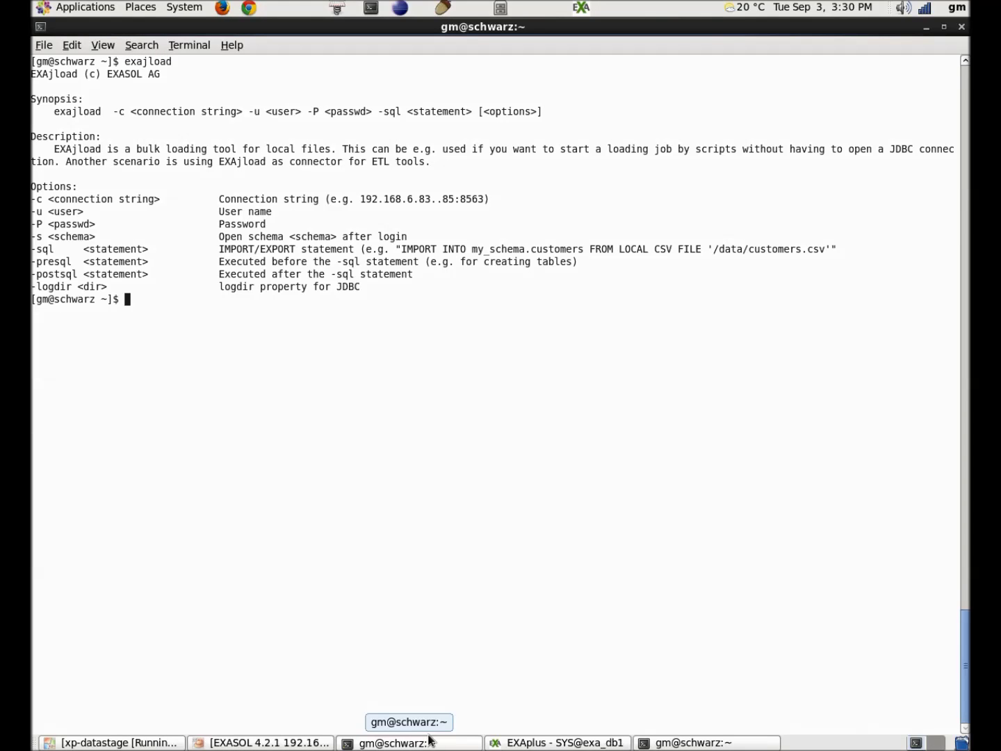
{"action": "key", "text": "ctrl+r"}
{"action": "type", "text": "1"}
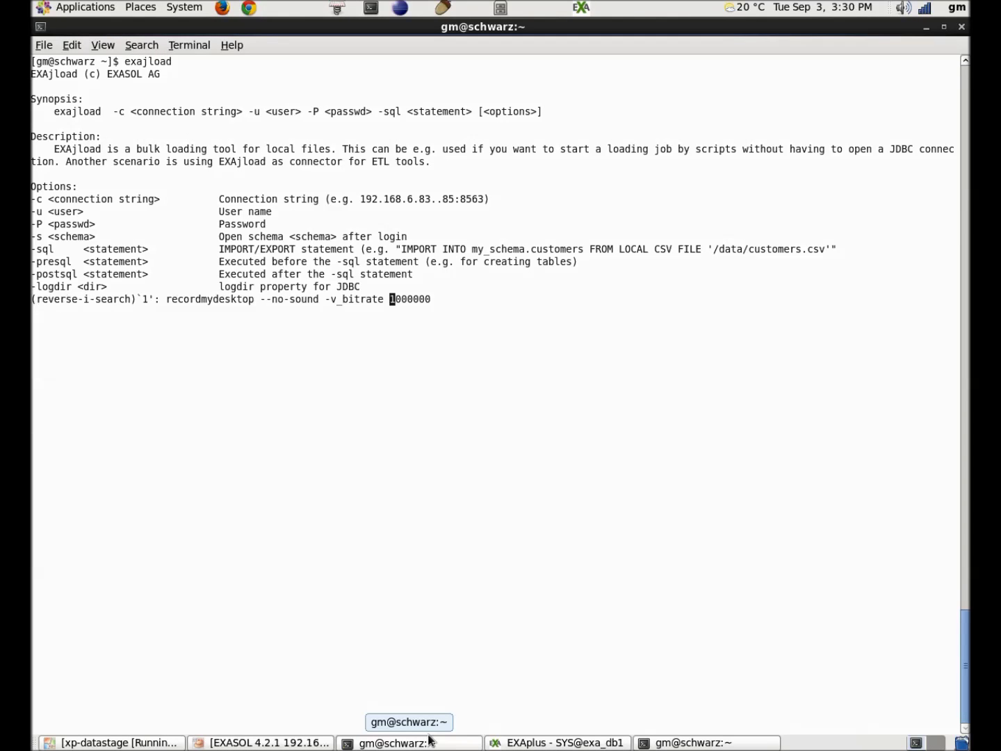
{"action": "type", "text": "00"}
{"action": "key", "text": "BackSpace"}
{"action": "key", "text": "BackSpace"}
{"action": "key", "text": "BackSpace"}
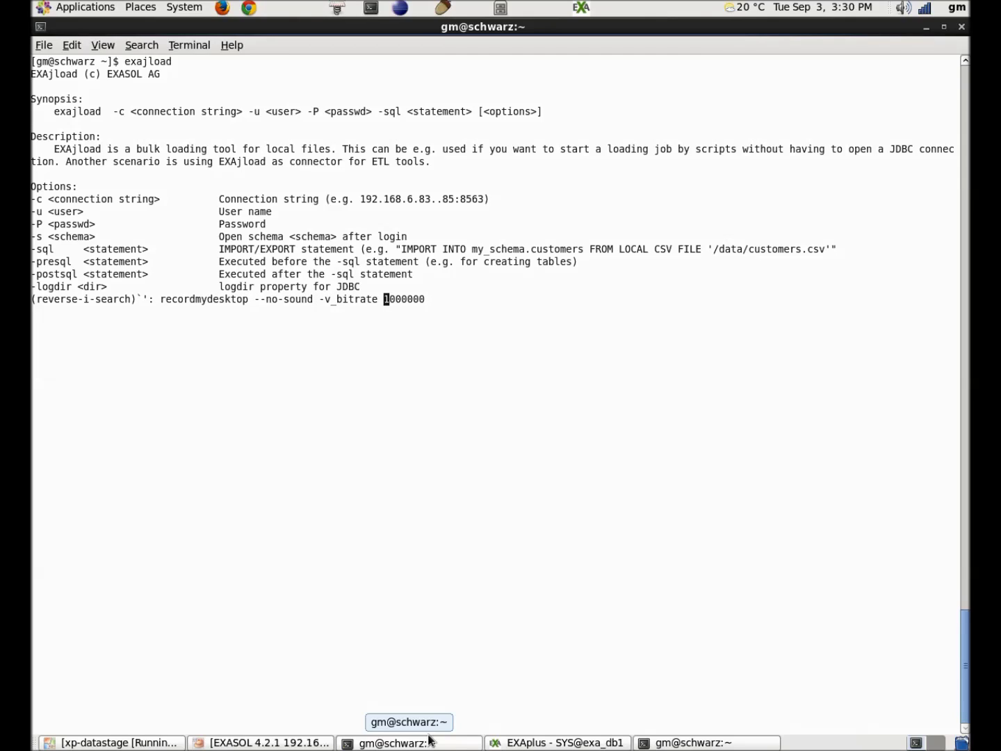
{"action": "key", "text": "ctrl+c"}
{"action": "key", "text": "ctrl+r"}
{"action": "type", "text": "exajl"}
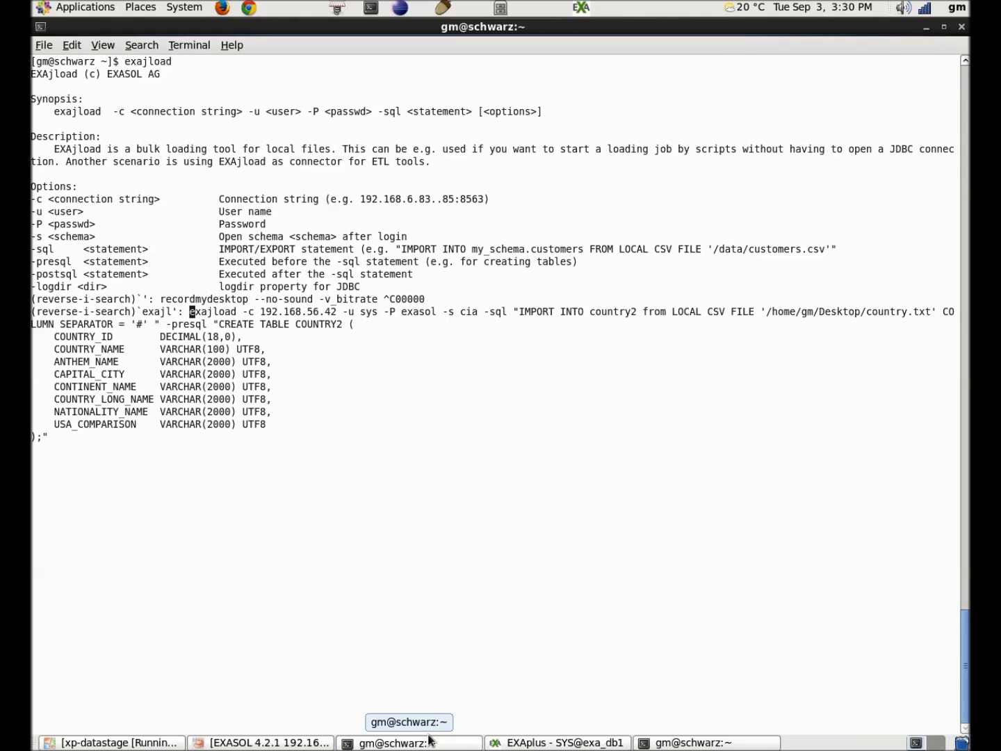
Step: Review the recalled exajload arguments and run it to load 218 rows into COUNTRY2
{"action": "key", "text": "ctrl+Right"}
{"action": "key", "text": "ctrl+Right"}
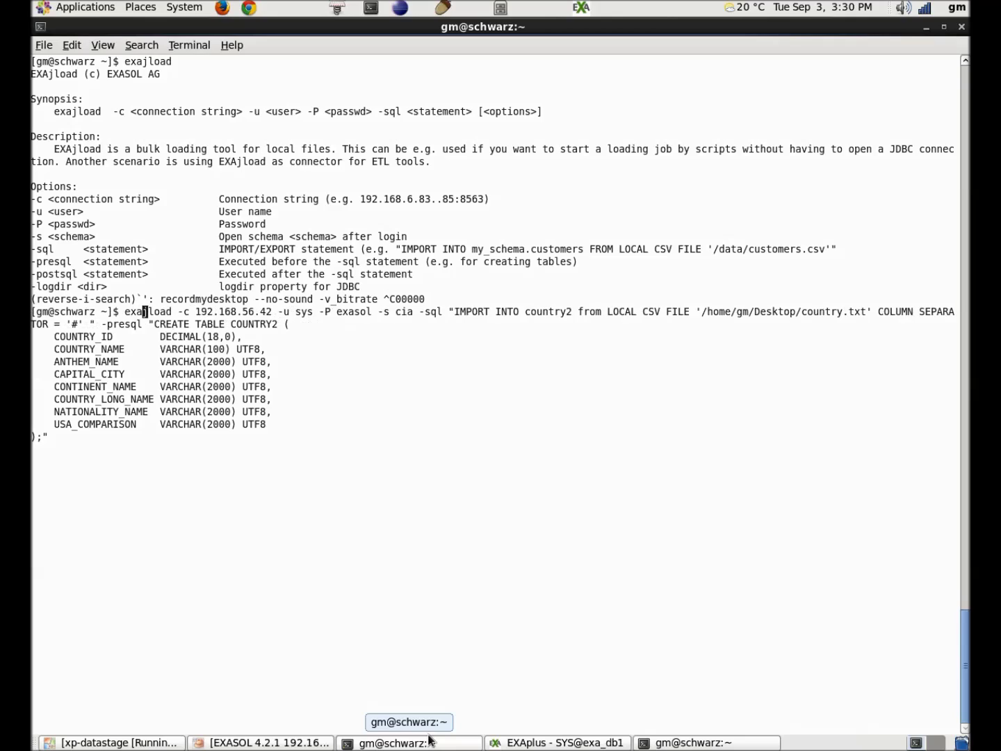
{"action": "key", "text": "ctrl+Right"}
{"action": "key", "text": "ctrl+Right"}
{"action": "key", "text": "ctrl+Right"}
{"action": "key", "text": "ctrl+Right"}
{"action": "key", "text": "ctrl+Right"}
{"action": "key", "text": "ctrl+Right"}
{"action": "key", "text": "ctrl+Right"}
{"action": "key", "text": "ctrl+Right"}
{"action": "key", "text": "ctrl+Right"}
{"action": "key", "text": "ctrl+Right"}
{"action": "key", "text": "ctrl+Right"}
{"action": "key", "text": "ctrl+Right"}
{"action": "key", "text": "Right"}
{"action": "key", "text": "Right"}
{"action": "key", "text": "Right"}
{"action": "key", "text": "Right"}
{"action": "key", "text": "Right"}
{"action": "key", "text": "Right"}
{"action": "key", "text": "Right"}
{"action": "key", "text": "Right"}
{"action": "key", "text": "Right"}
{"action": "key", "text": "Right"}
{"action": "key", "text": "Right"}
{"action": "key", "text": "Right"}
{"action": "key", "text": "Right"}
{"action": "key", "text": "Right"}
{"action": "key", "text": "Right"}
{"action": "key", "text": "Right"}
{"action": "key", "text": "Return"}
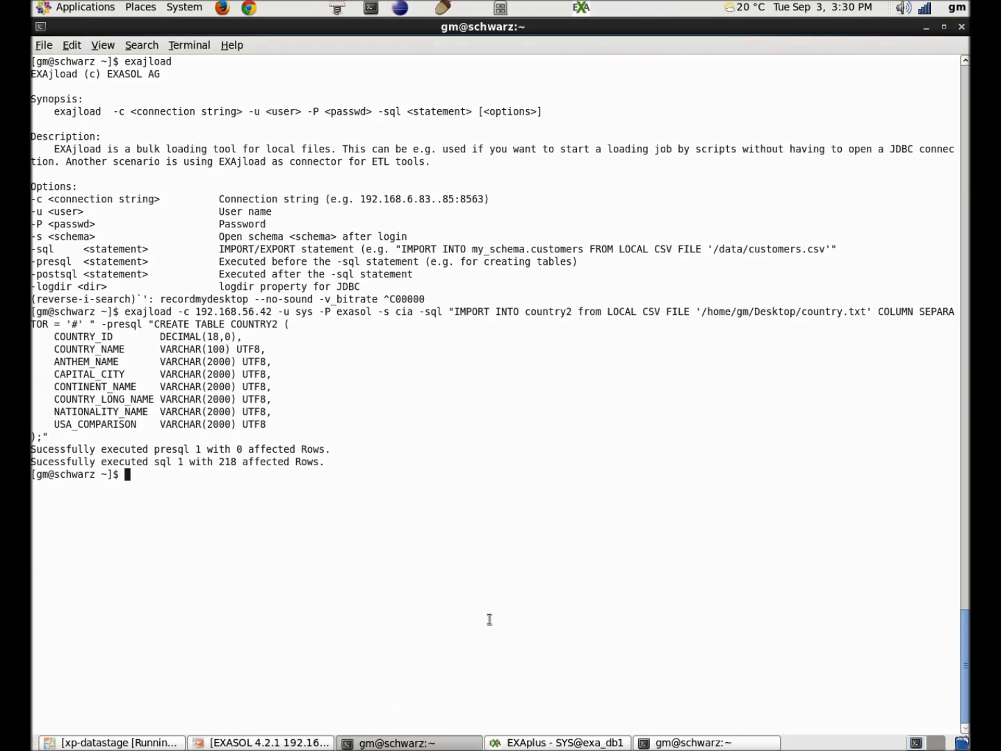
{"action": "key", "text": "ctrl+c"}
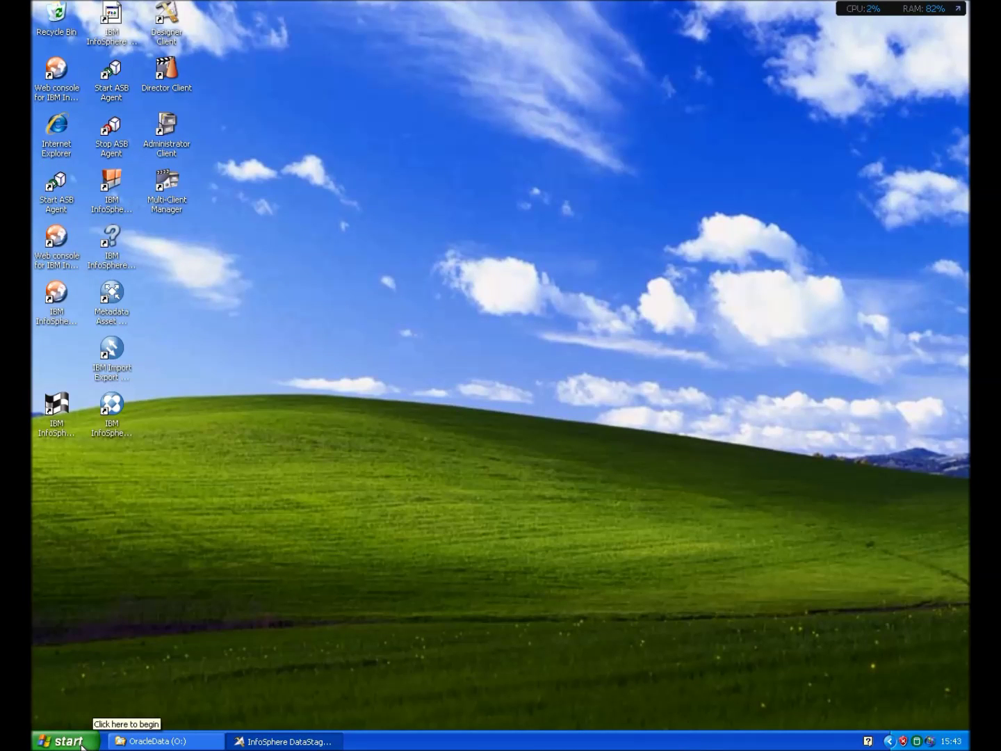
Step: Inspect the exajload.exe command and parameter-set arguments in the exajload Execute Command activity
{"action": "left_click", "coordinate": [307, 743]}
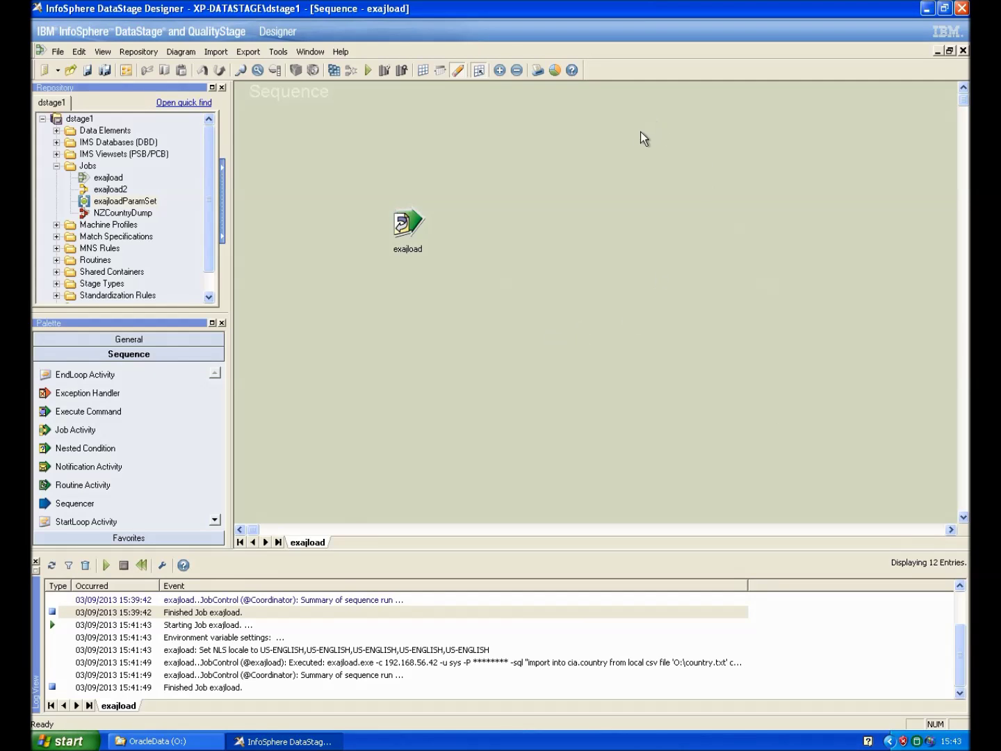
{"action": "left_click", "coordinate": [410, 224]}
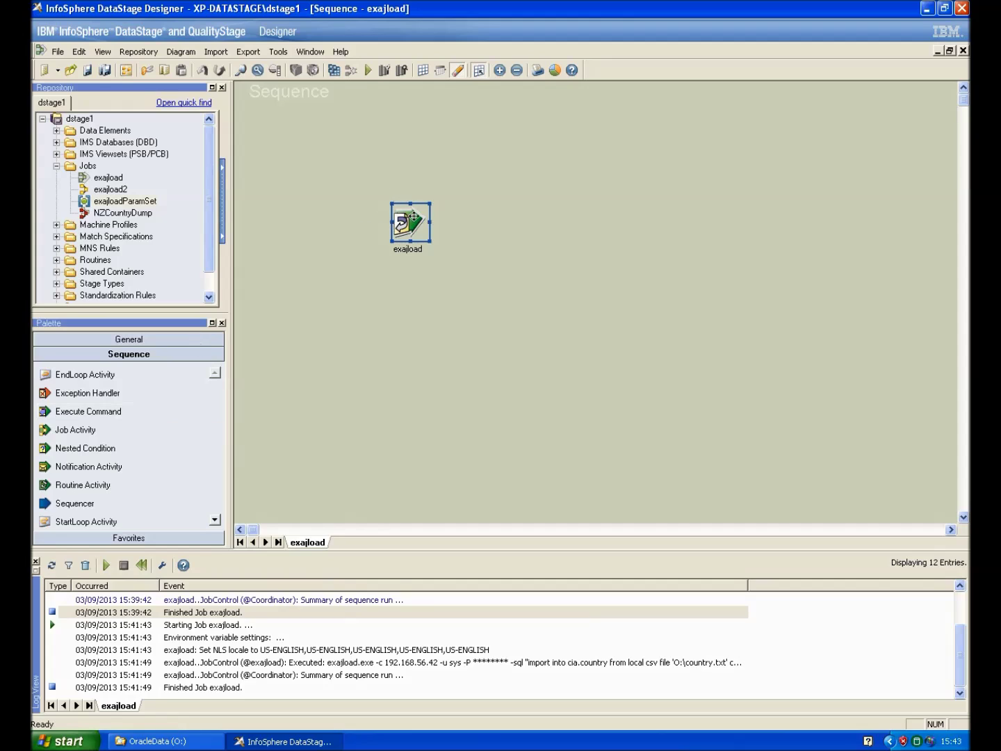
{"action": "left_click", "coordinate": [414, 217]}
{"action": "left_click", "coordinate": [413, 216]}
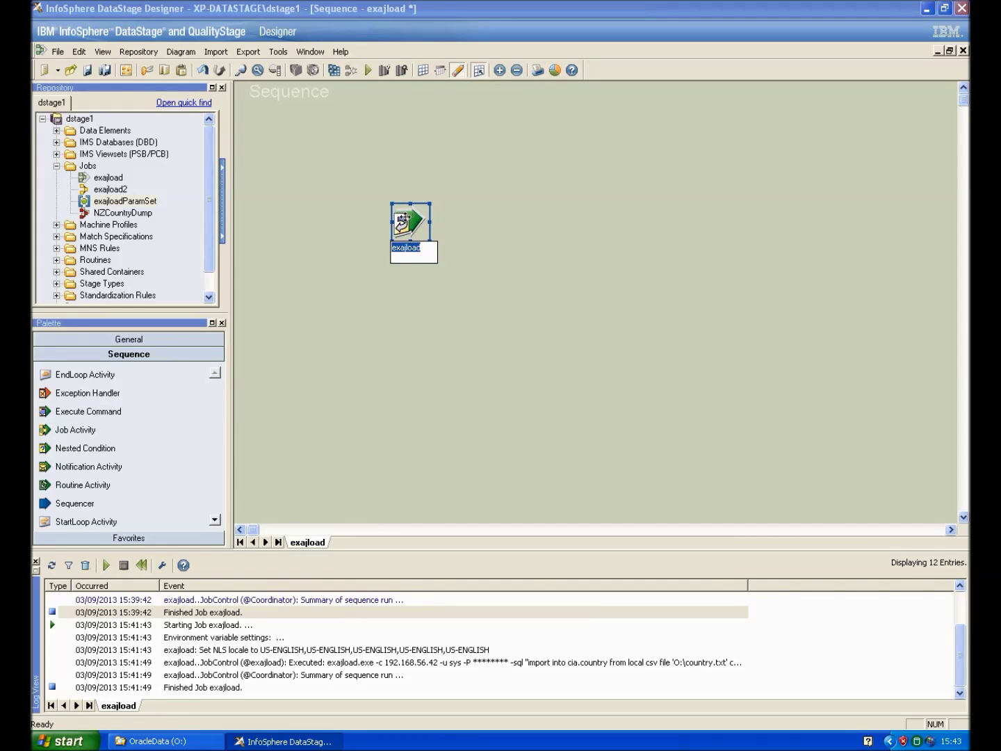
{"action": "double_click", "coordinate": [410, 219]}
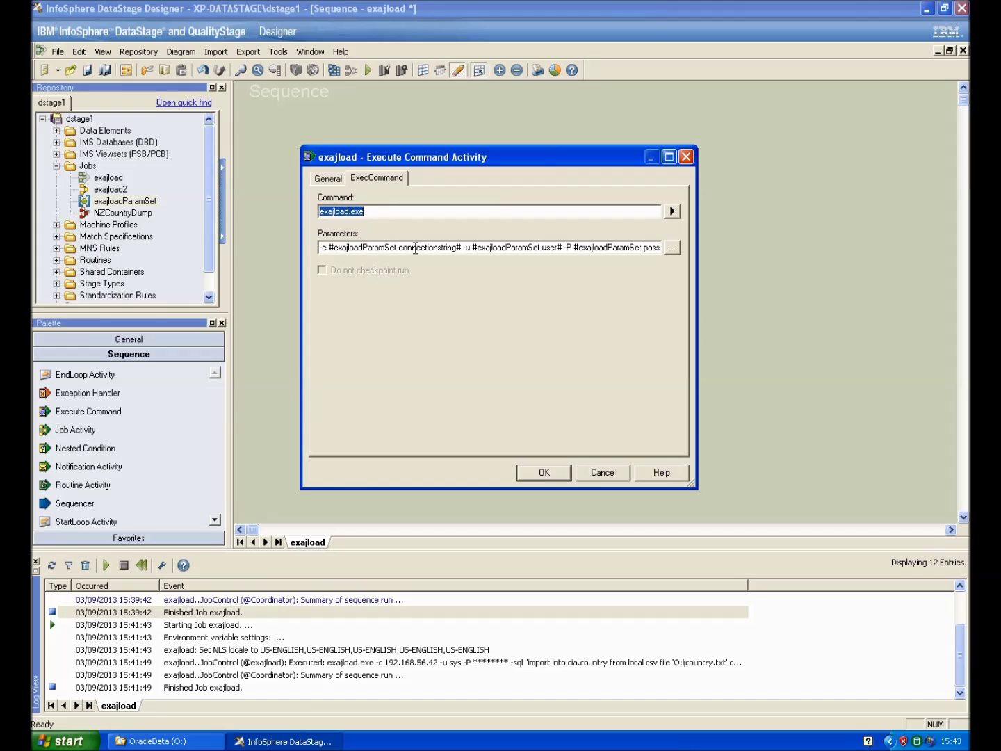
{"action": "left_click_drag", "start_coordinate": [428, 248], "coordinate": [703, 245]}
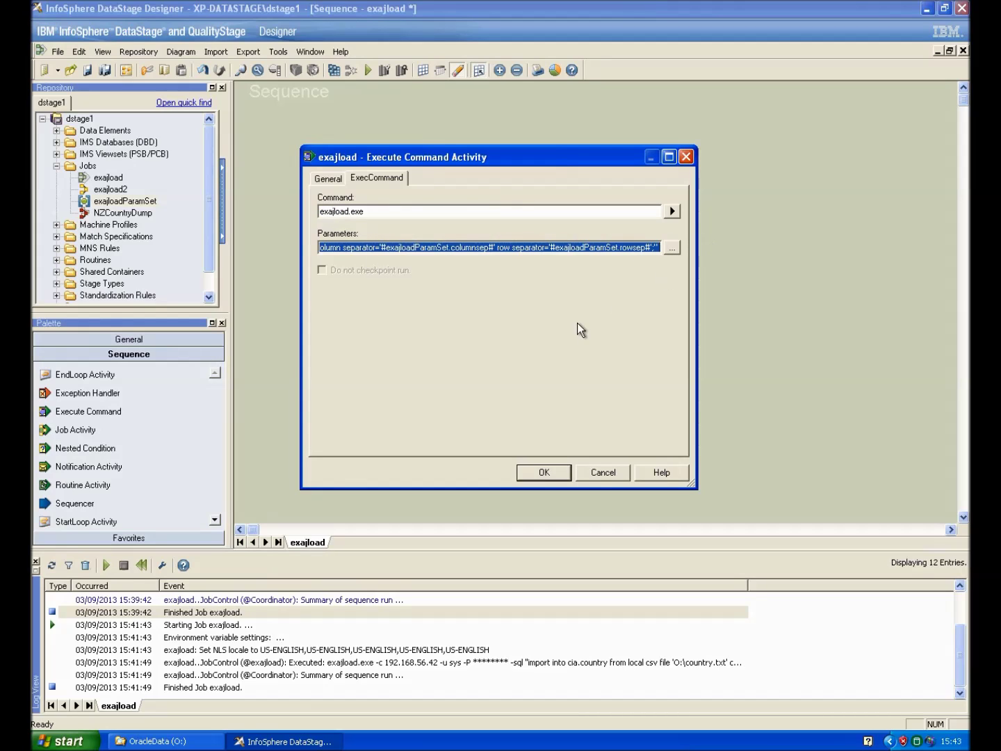
{"action": "left_click", "coordinate": [544, 473]}
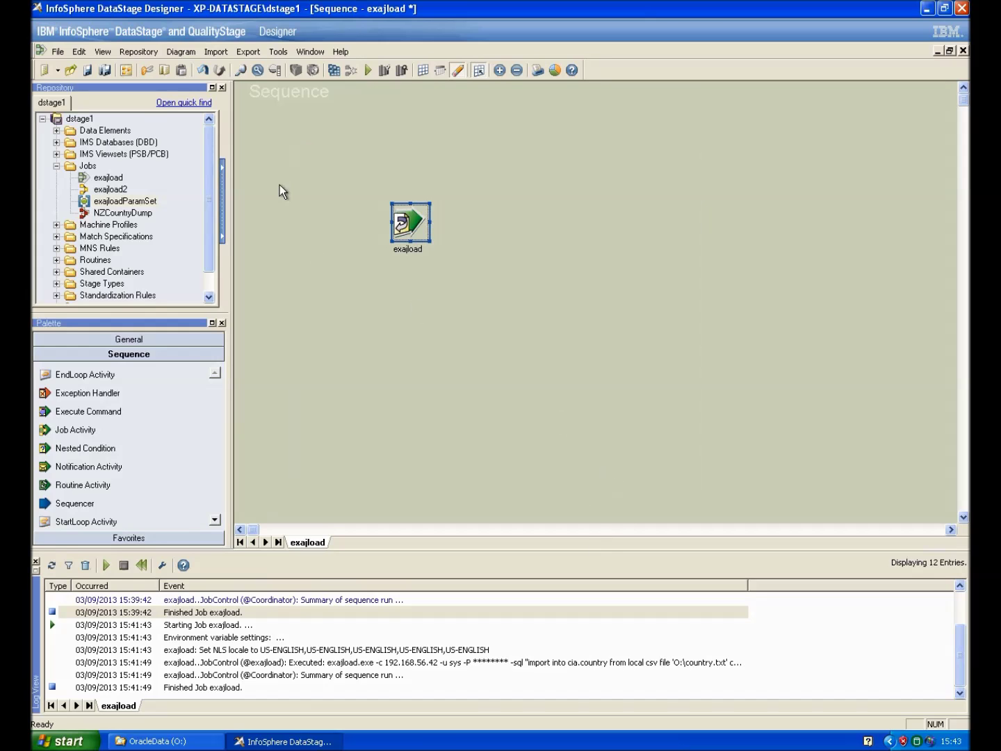
Step: Review the exajloadParamSet default values in Job Properties without making changes
{"action": "left_click", "coordinate": [80, 52]}
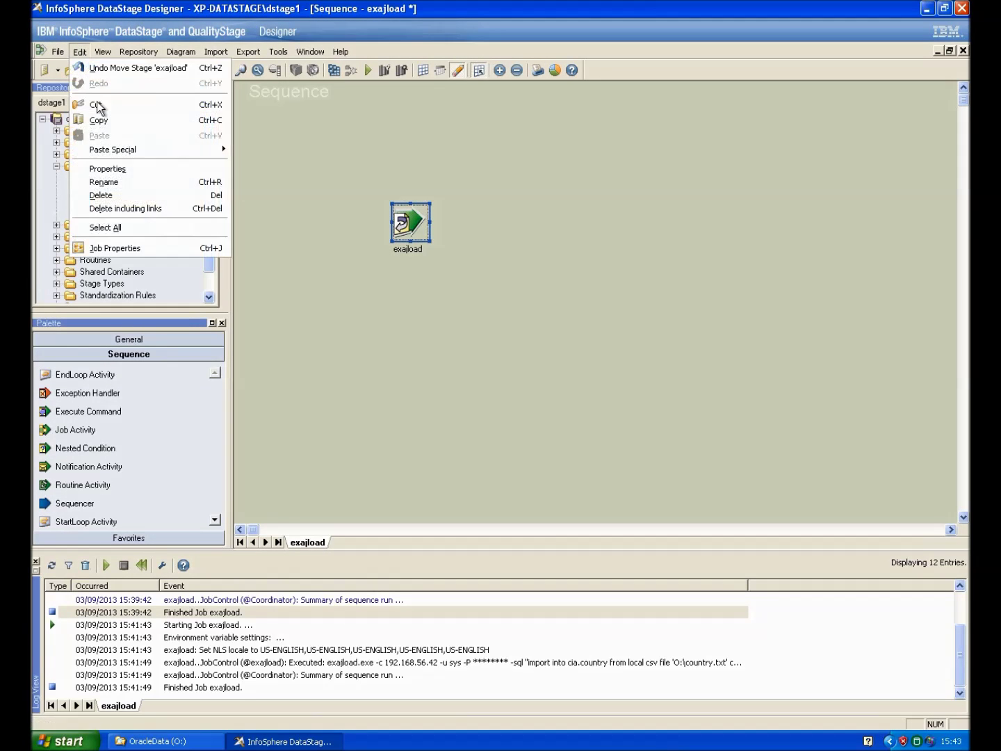
{"action": "left_click", "coordinate": [114, 248]}
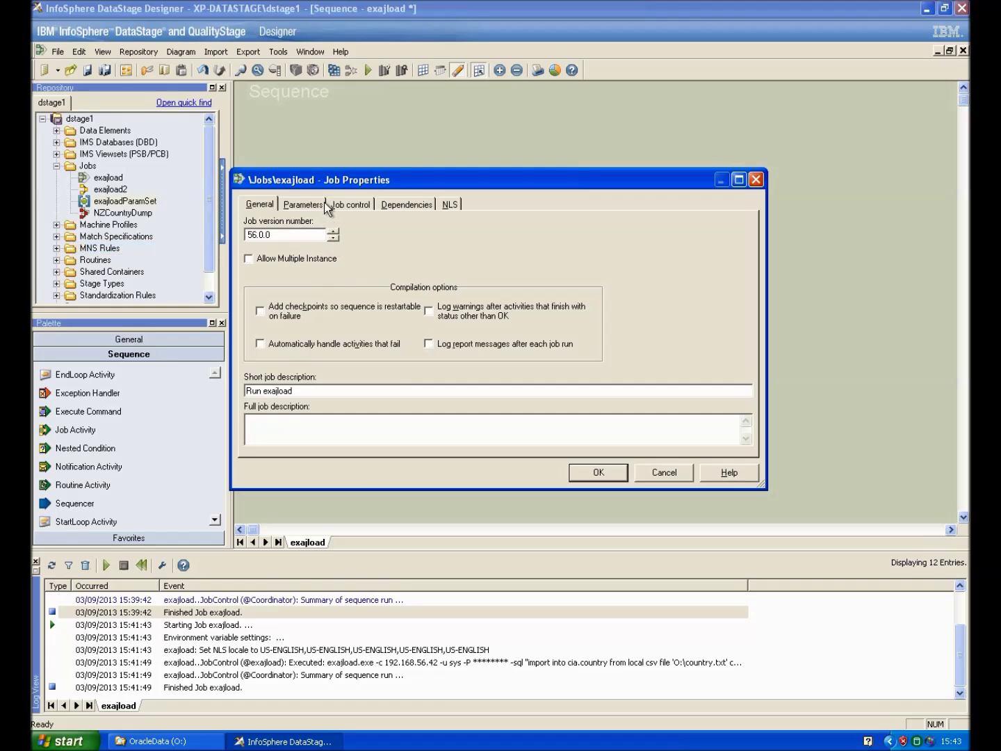
{"action": "left_click", "coordinate": [302, 203]}
{"action": "left_click", "coordinate": [376, 238]}
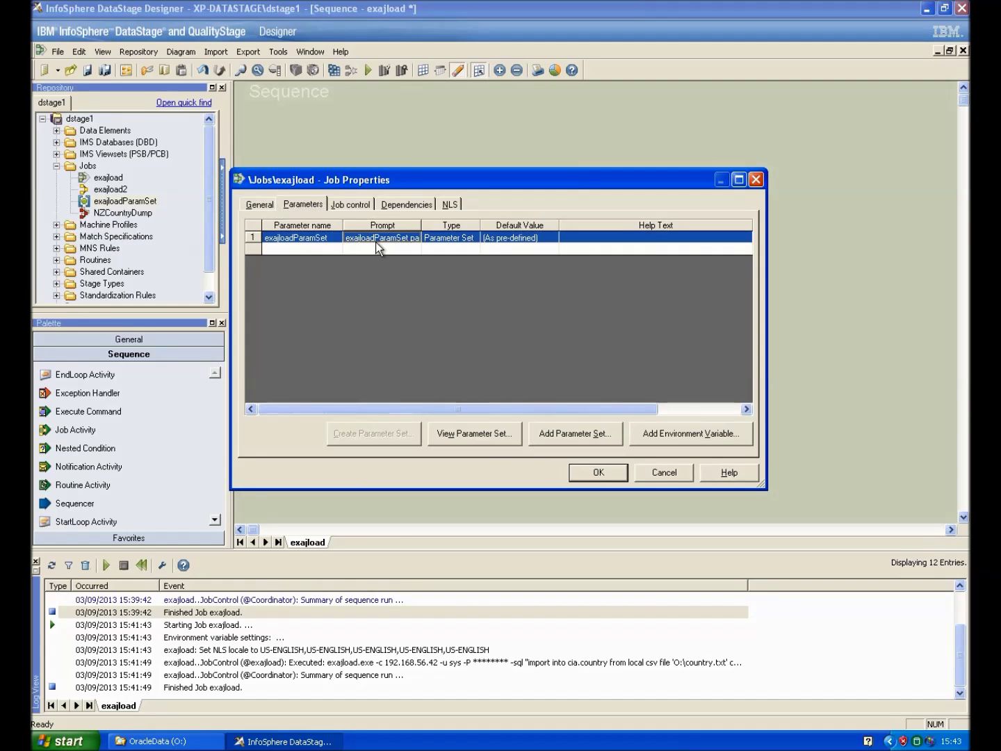
{"action": "left_click", "coordinate": [471, 434]}
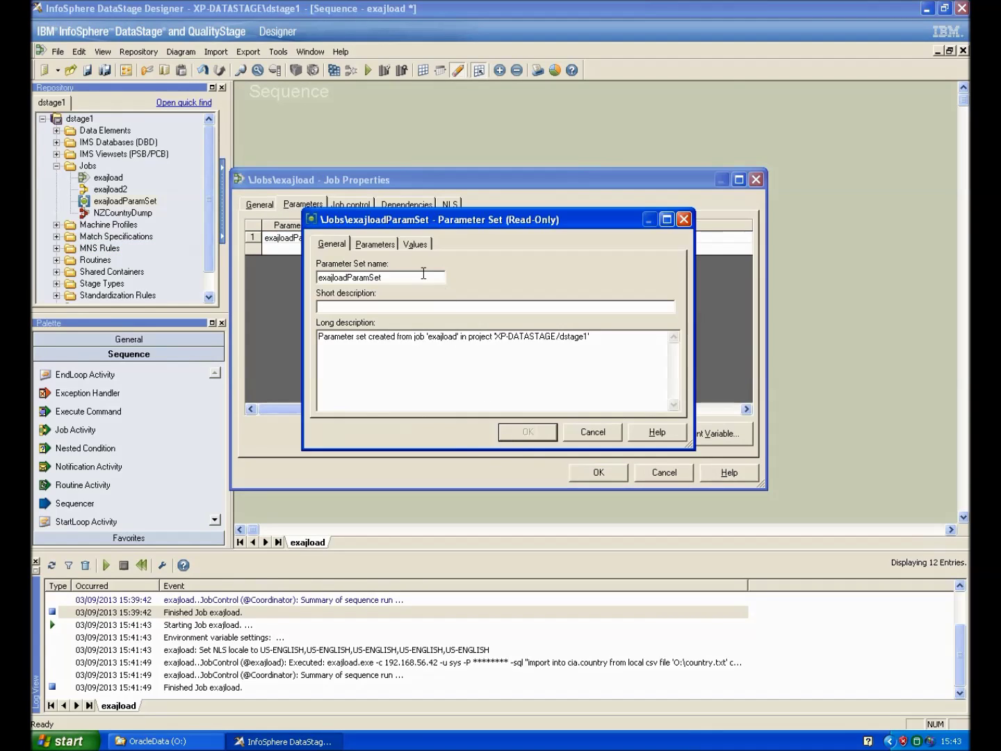
{"action": "left_click", "coordinate": [375, 244]}
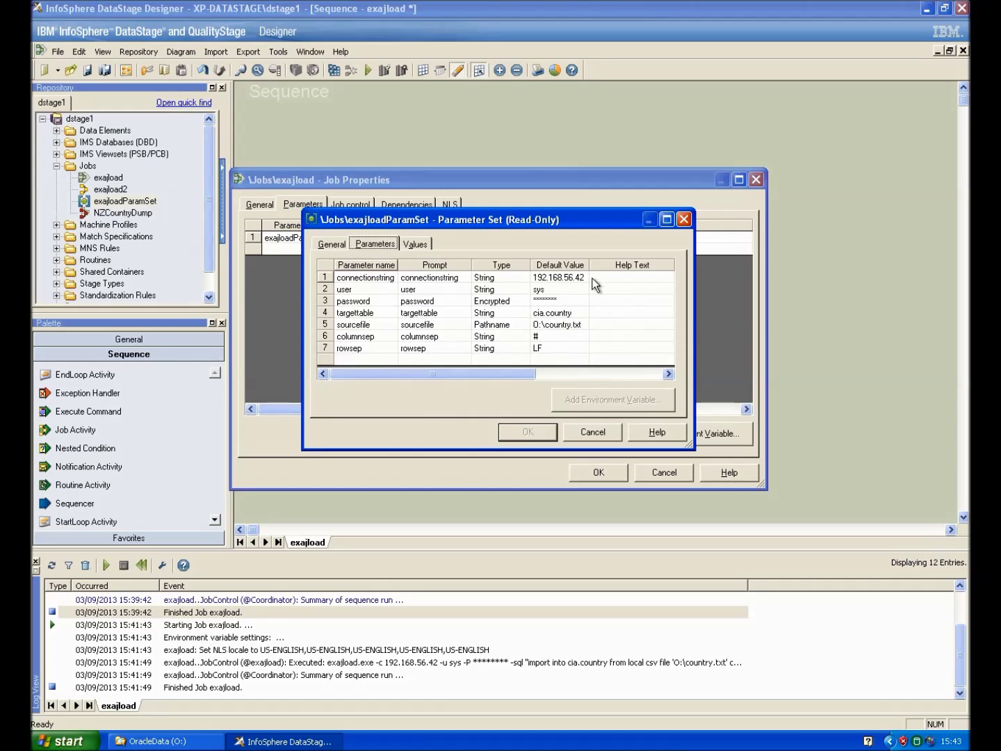
{"action": "left_click", "coordinate": [592, 432]}
{"action": "left_click", "coordinate": [663, 472]}
Step: Compile and run the job, confirming 218 affected rows in the log entry details
{"action": "left_click", "coordinate": [312, 71]}
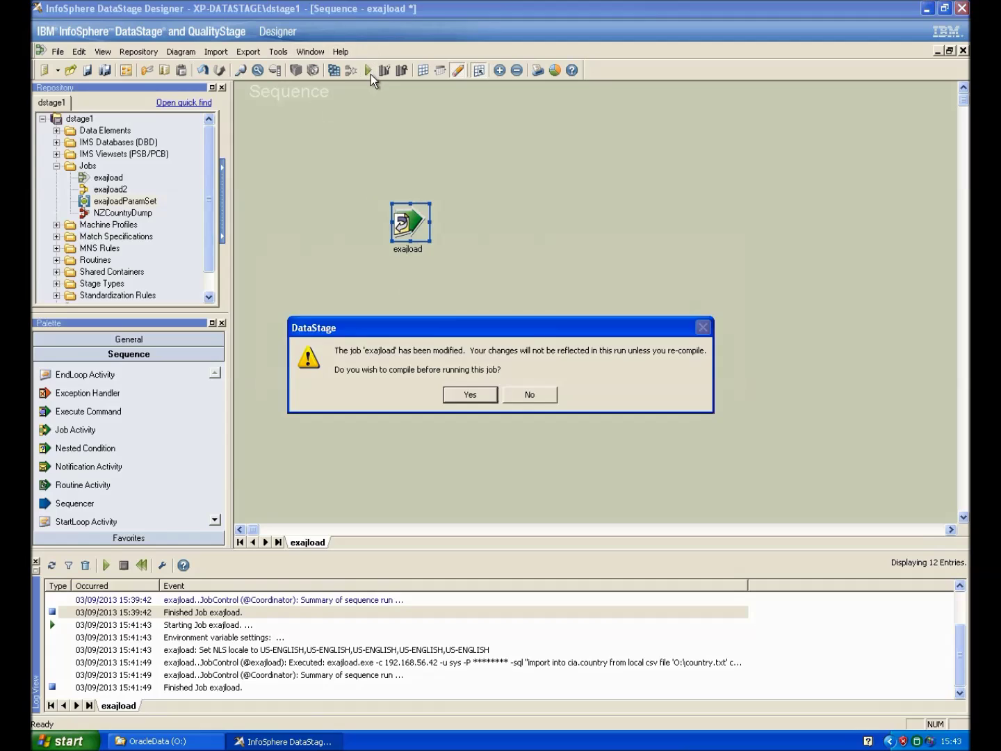
{"action": "left_click", "coordinate": [470, 394]}
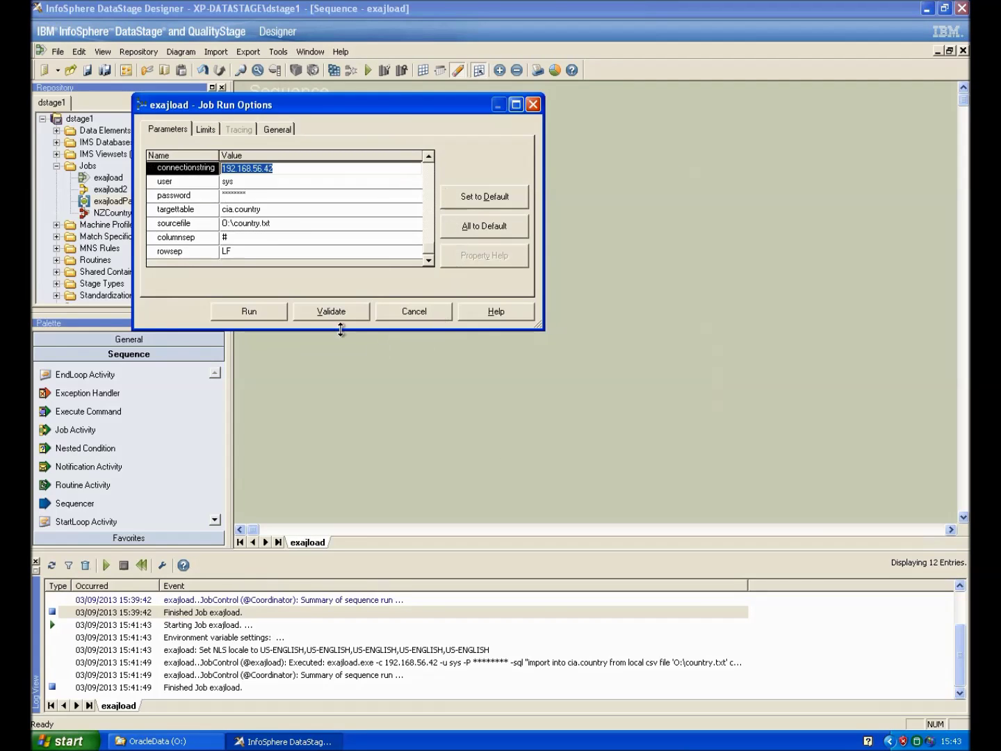
{"action": "left_click", "coordinate": [249, 311]}
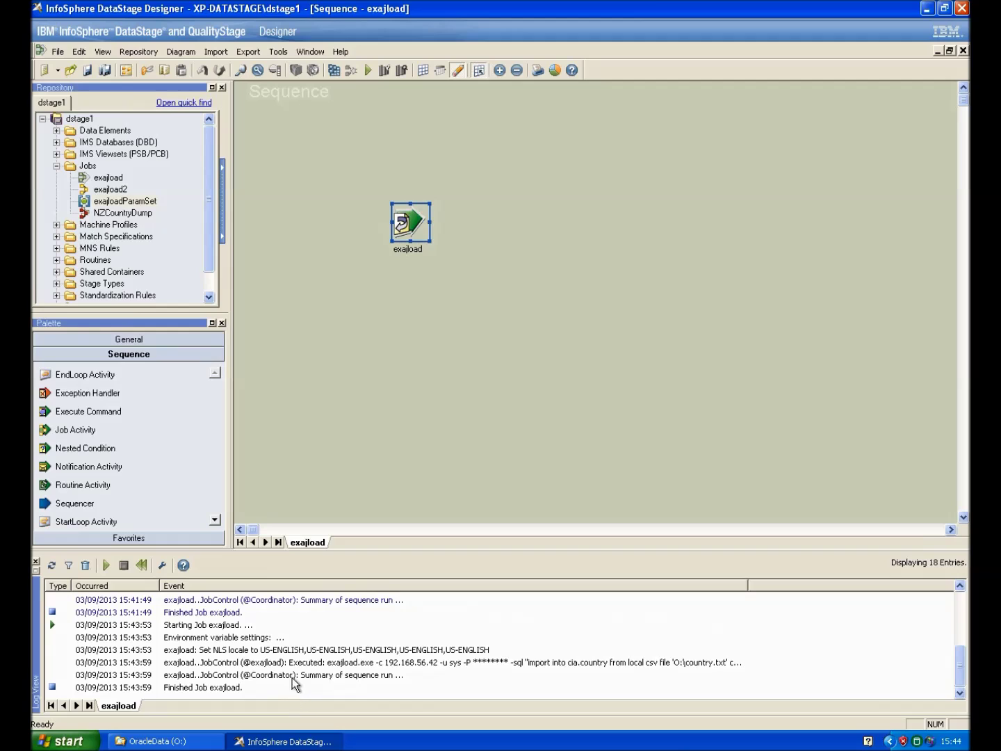
{"action": "double_click", "coordinate": [304, 663]}
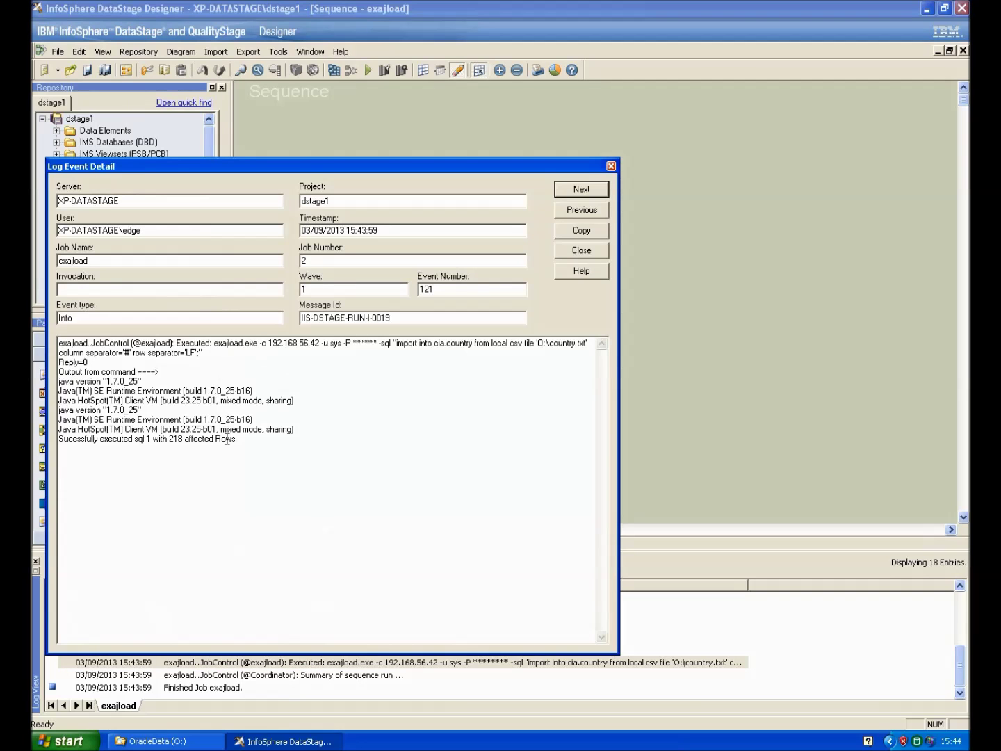
{"action": "left_click_drag", "start_coordinate": [238, 438], "coordinate": [34, 440]}
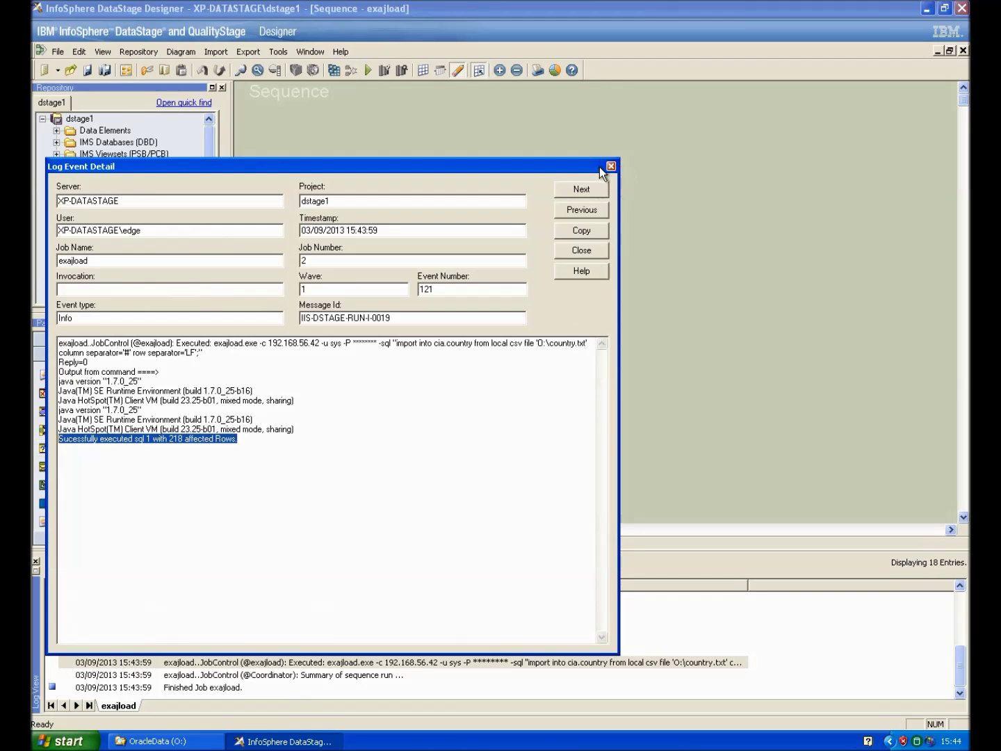
{"action": "left_click", "coordinate": [611, 166]}
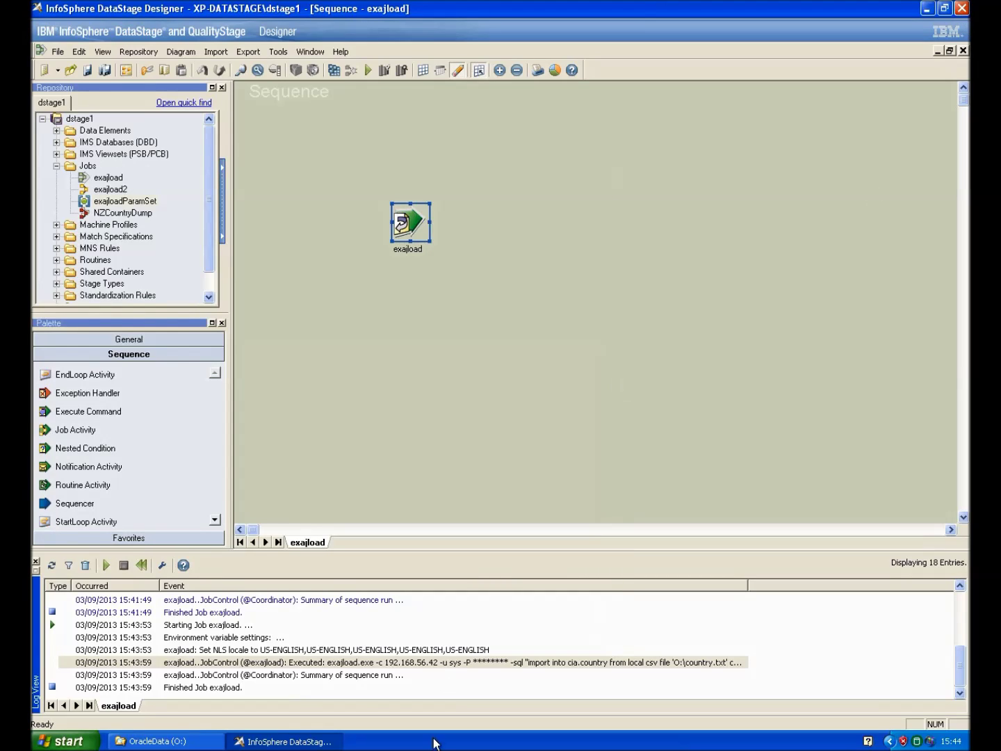